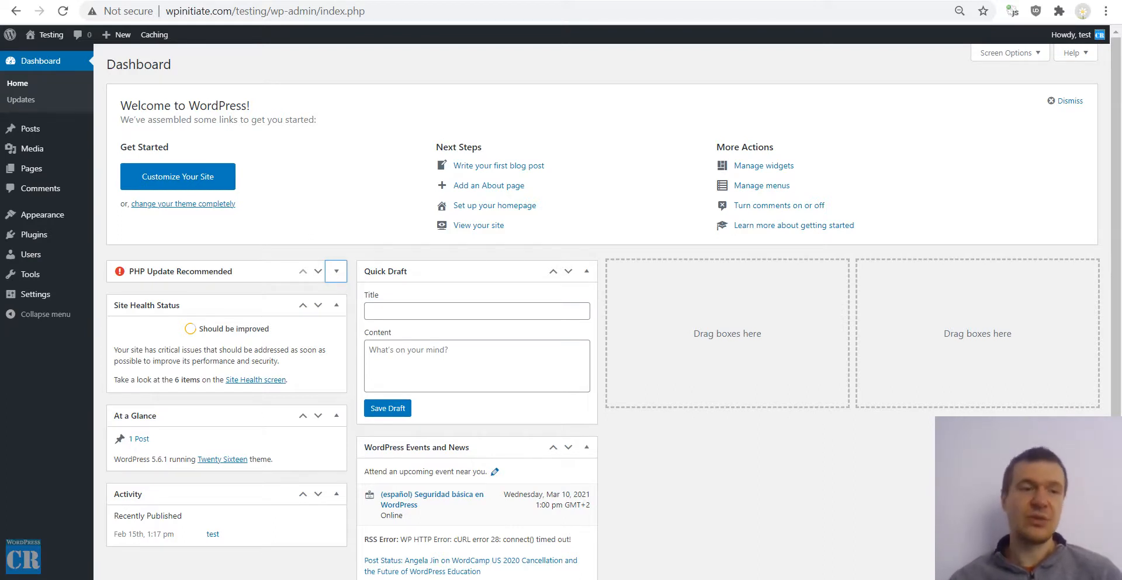
# Upload the ebayomatic-ebay-post-generator.zip plugin to the WordPress site, install it and activate it.
pyautogui.moveTo(27, 242)
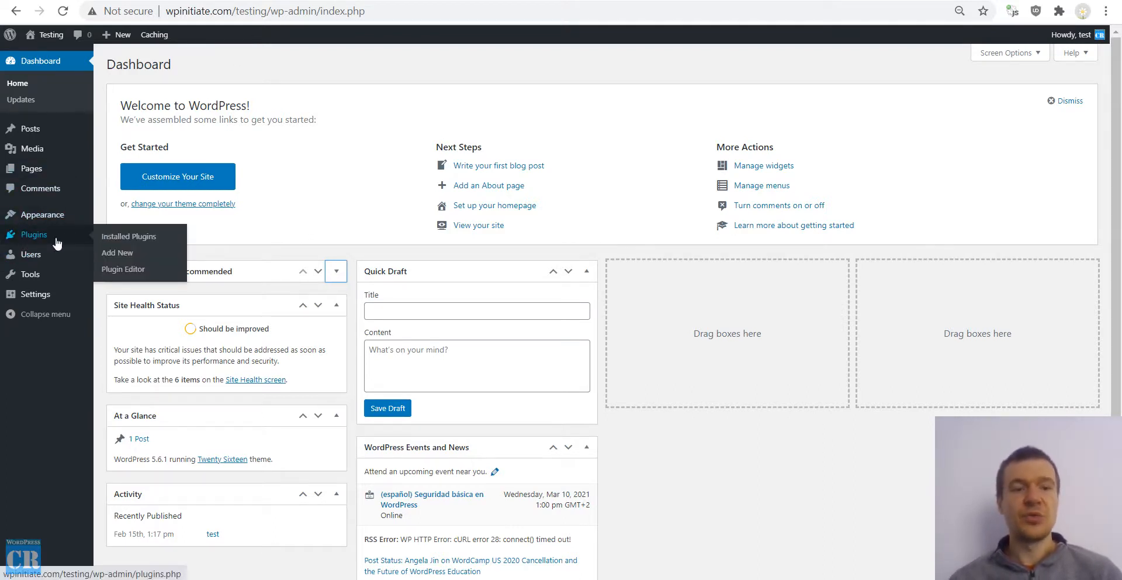
pyautogui.click(118, 254)
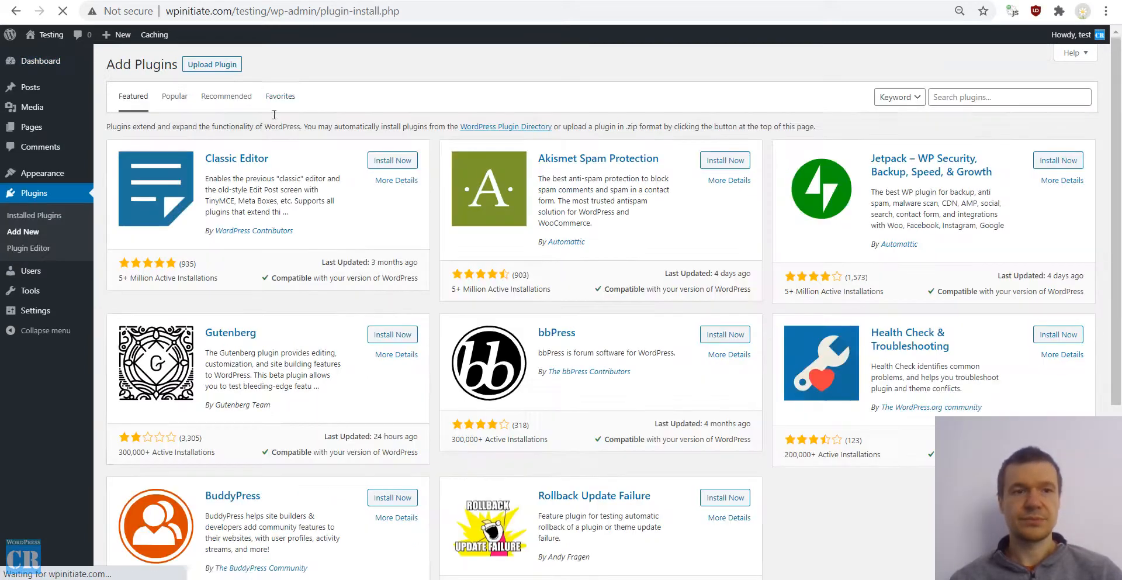
pyautogui.click(229, 66)
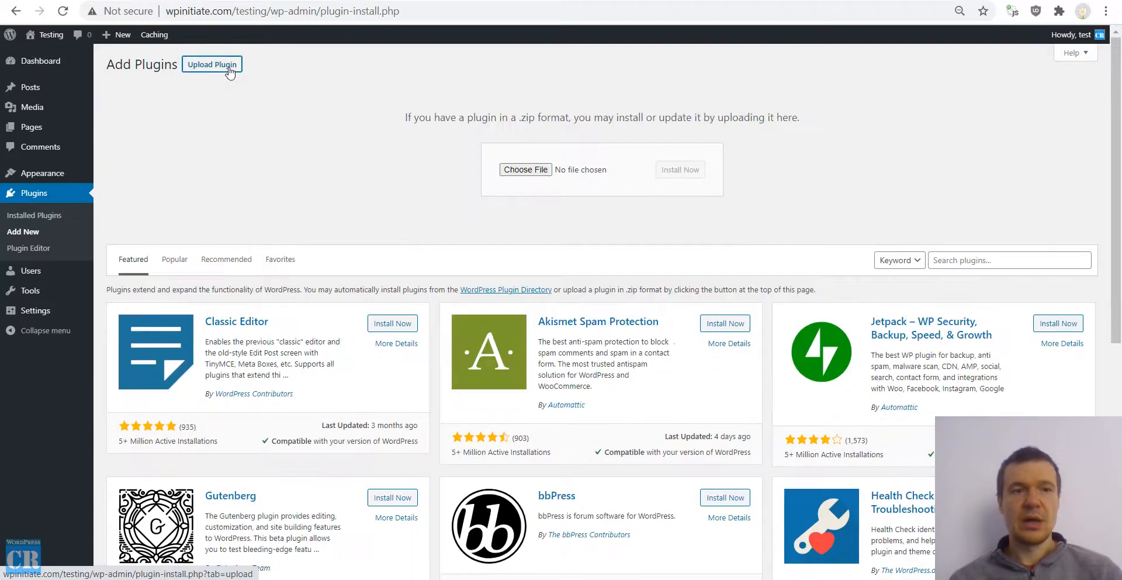
pyautogui.click(529, 170)
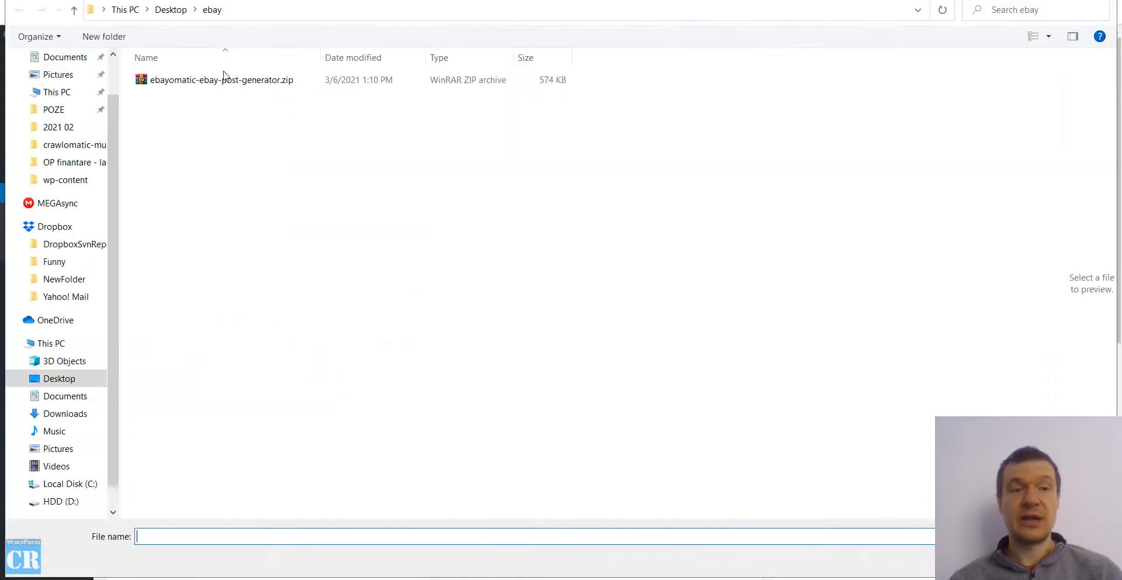
pyautogui.doubleClick(223, 77)
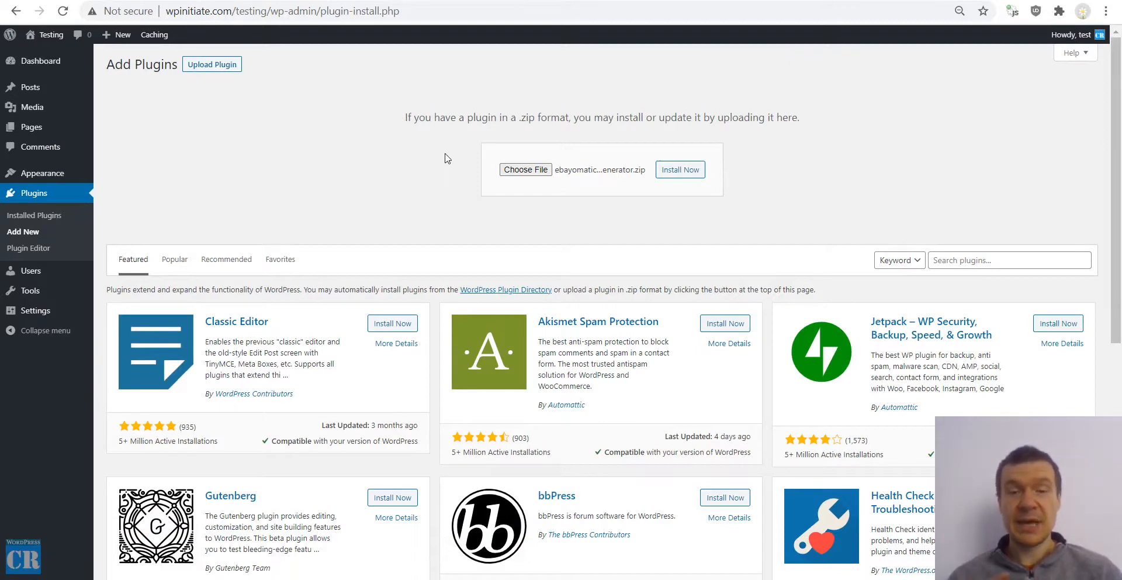
pyautogui.click(692, 174)
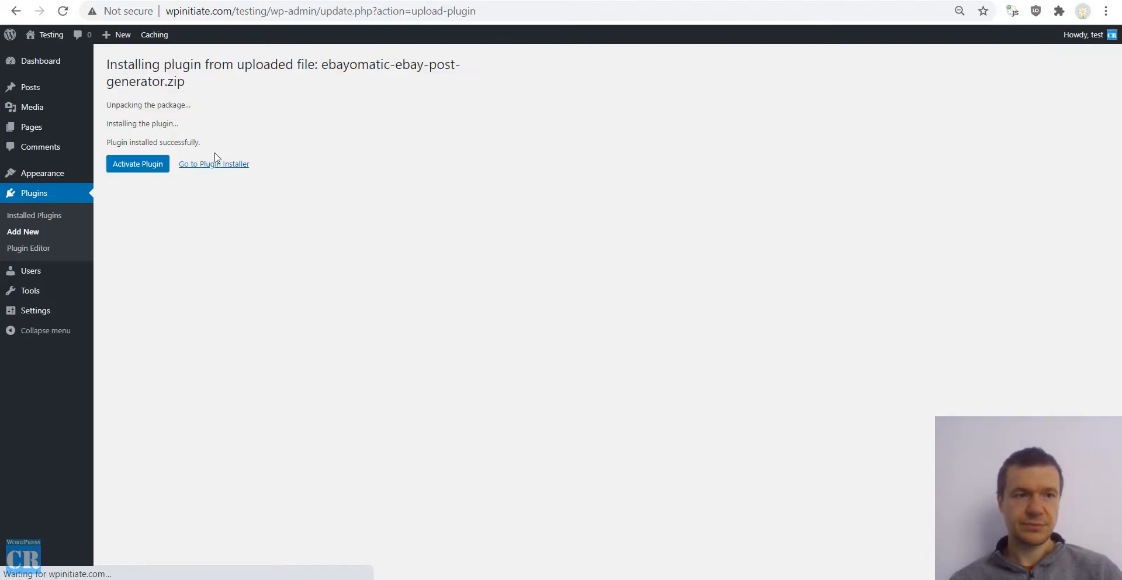
pyautogui.click(133, 168)
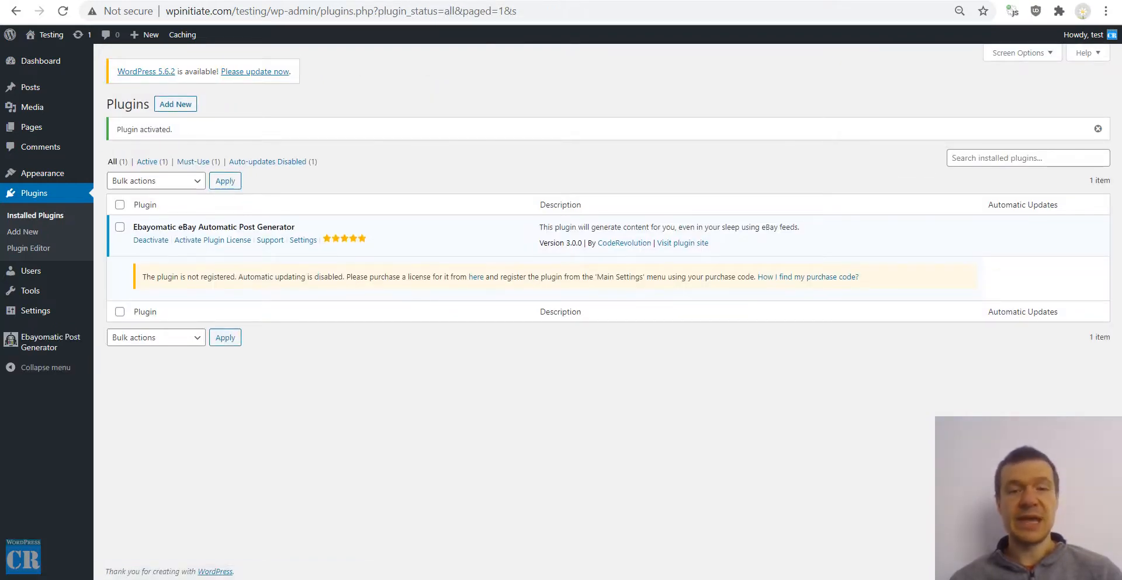
# Open the Ebayomatic plugin's main settings and sign in to the eBay Developers Program from its eBay App ID link.
pyautogui.moveTo(39, 348)
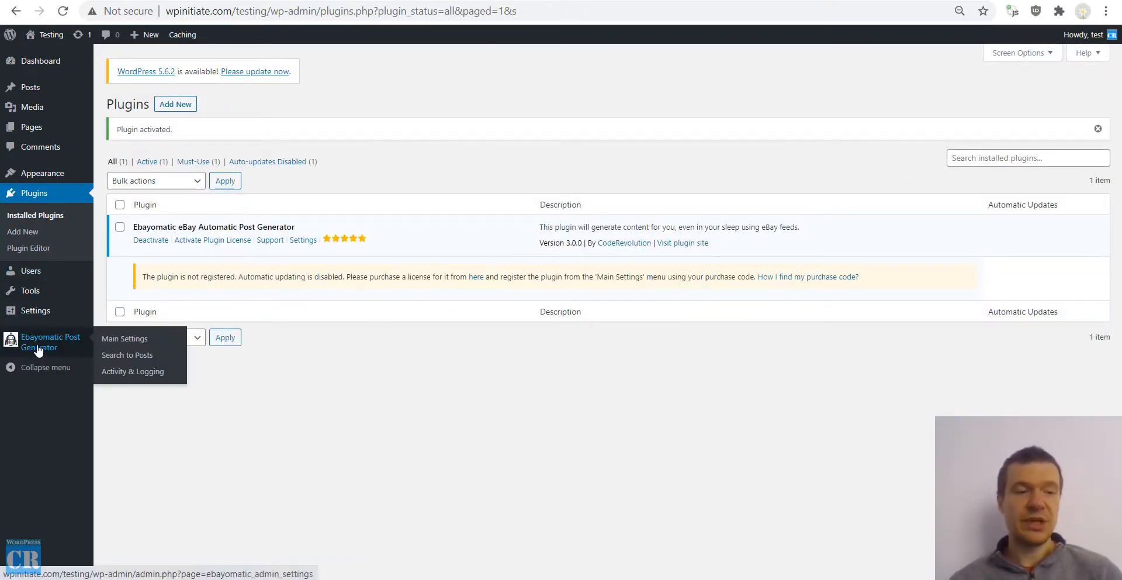
pyautogui.click(110, 340)
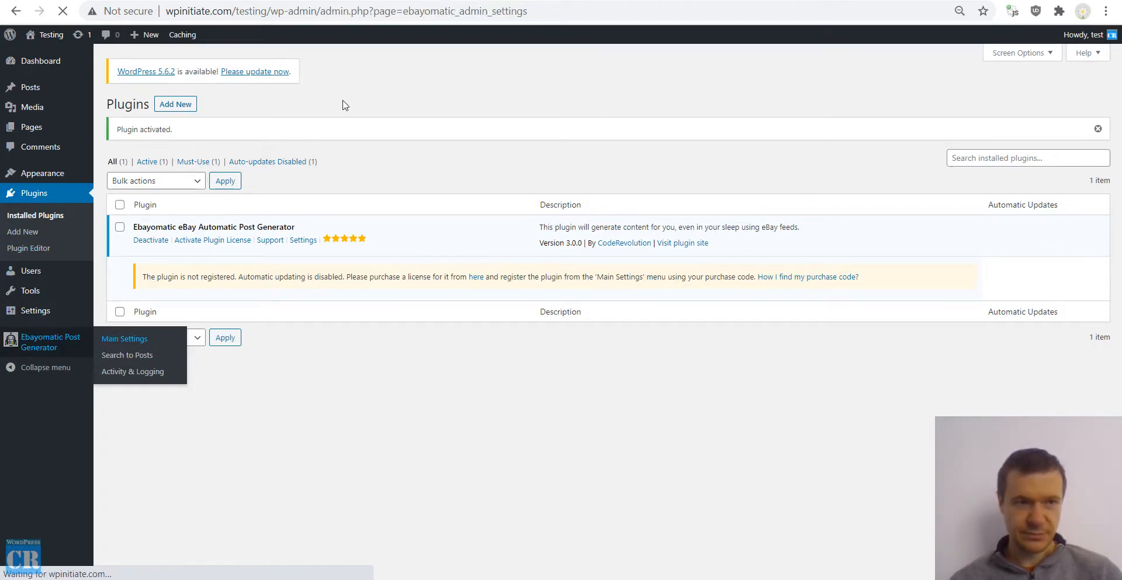
pyautogui.scroll(-4, 380, 187)
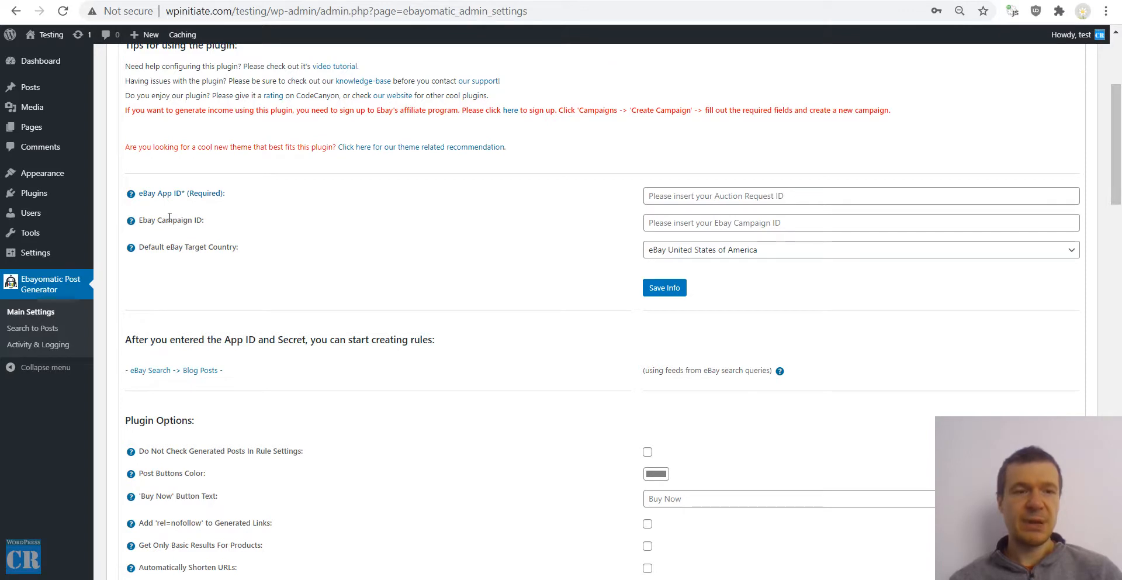
pyautogui.click(155, 200)
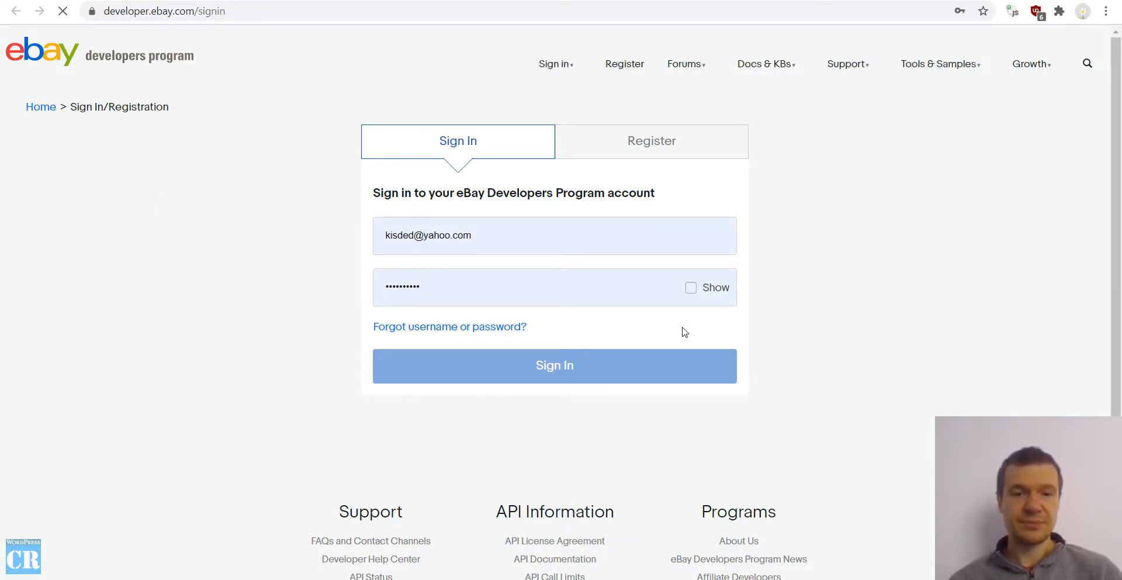
pyautogui.click(495, 377)
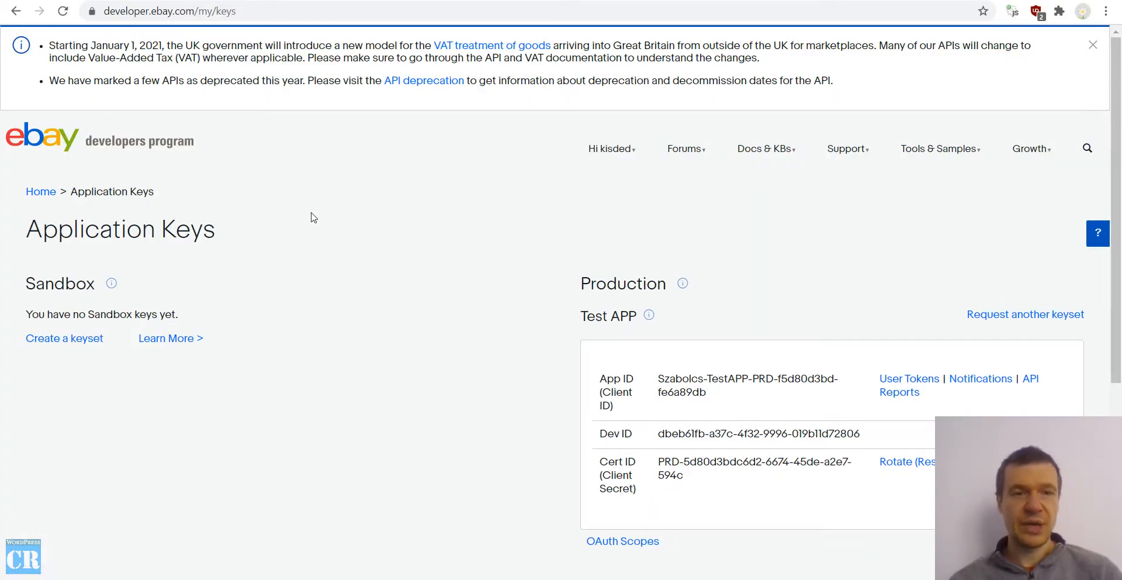
# Copy the production App ID (Client ID) from the eBay Application Keys page into the plugin's eBay App ID field.
pyautogui.scroll(-3, 314, 217)
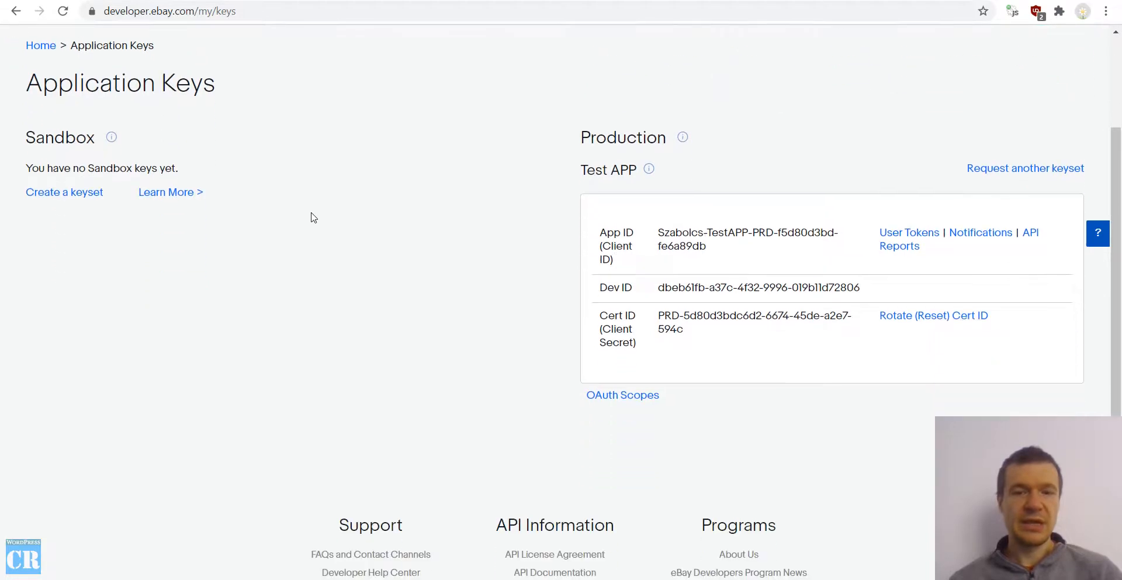
pyautogui.scroll(3, 314, 217)
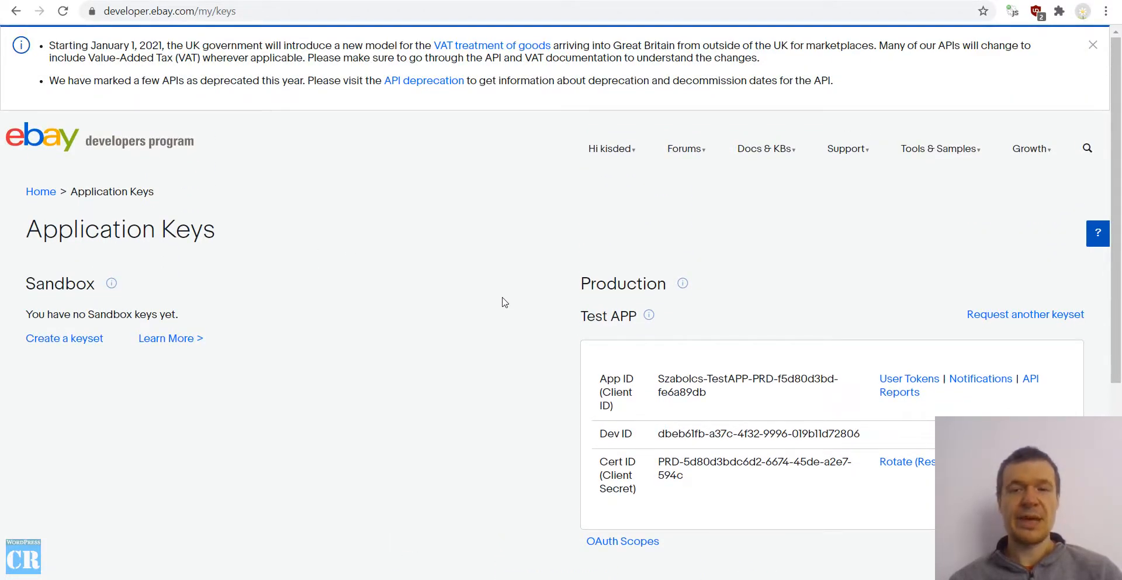
pyautogui.scroll(-4, 443, 320)
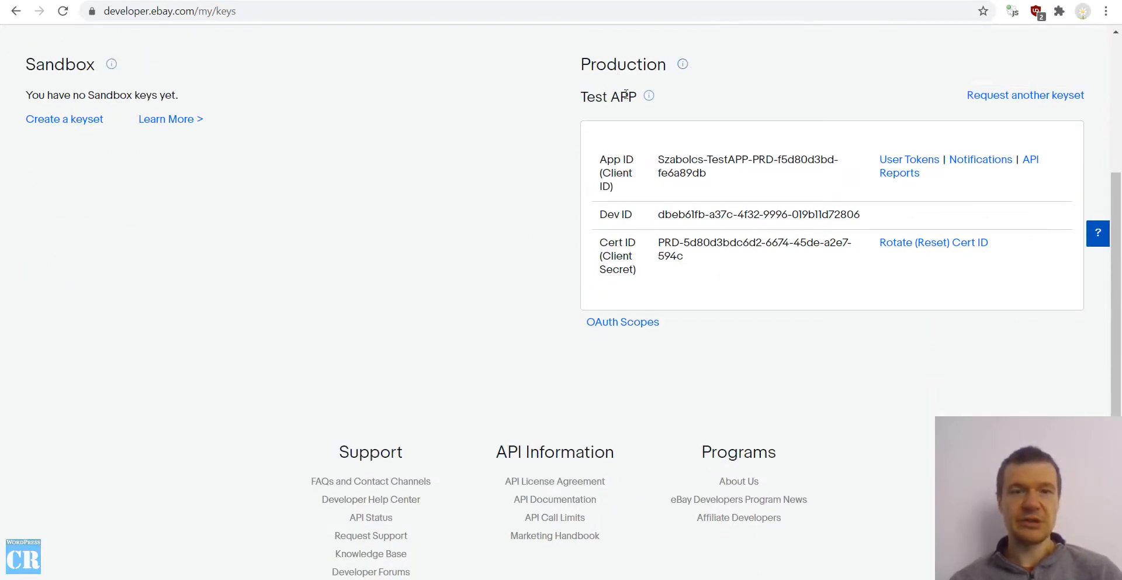
pyautogui.scroll(1, 602, 181)
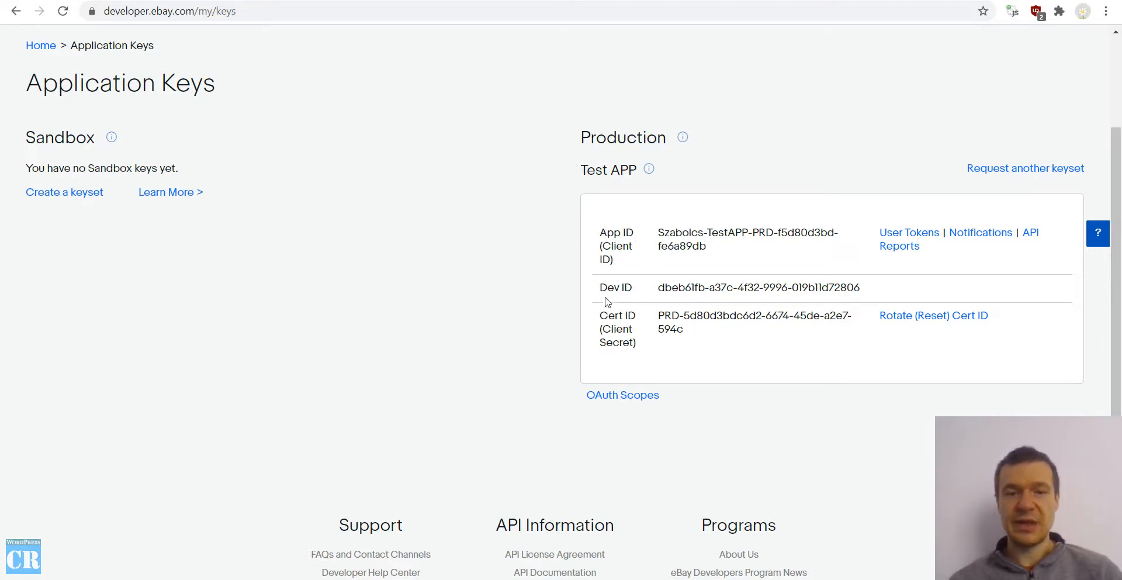
pyautogui.moveTo(659, 230); pyautogui.dragTo(711, 250)
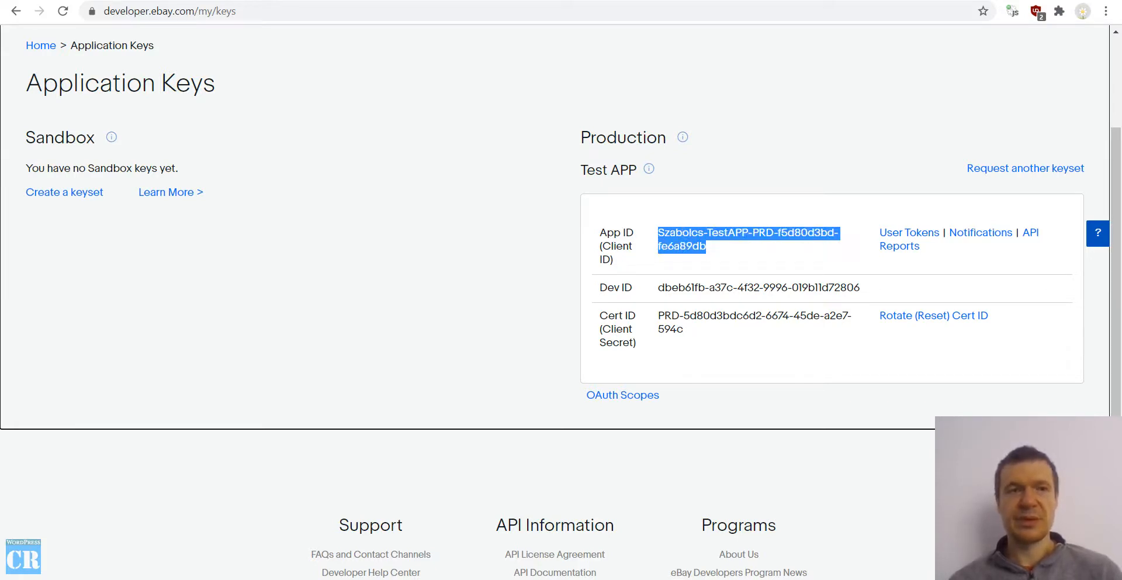
pyautogui.click(170, 0)
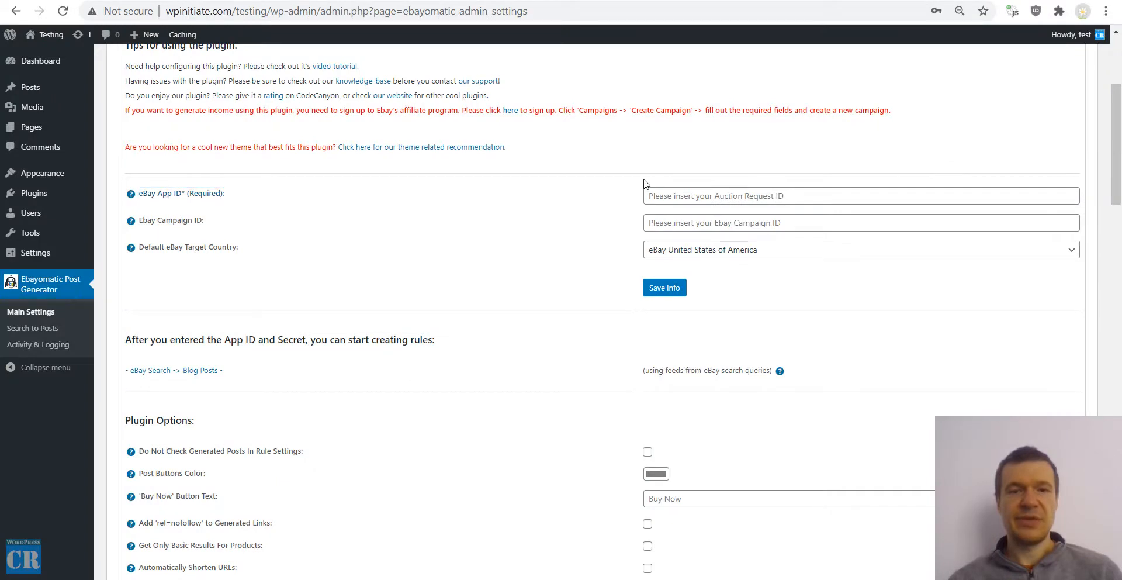
pyautogui.click(652, 196)
pyautogui.hotkey('ctrl', 'v')
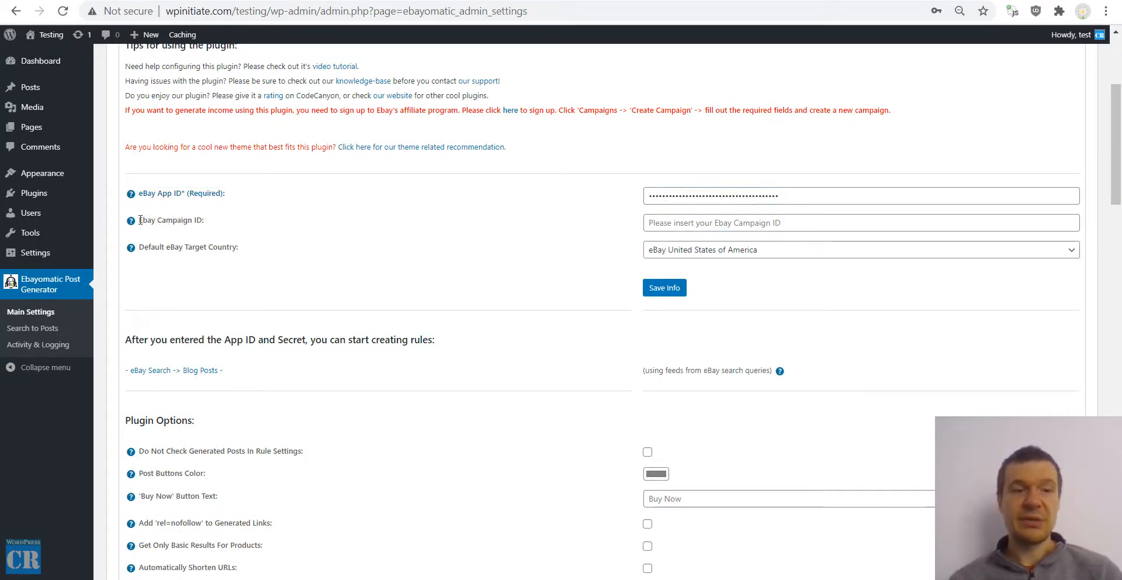
# Check the eBay Partner Network site and fill in the plugin's Ebay Campaign ID with the saved numeric campaign ID.
pyautogui.click(164, 230)
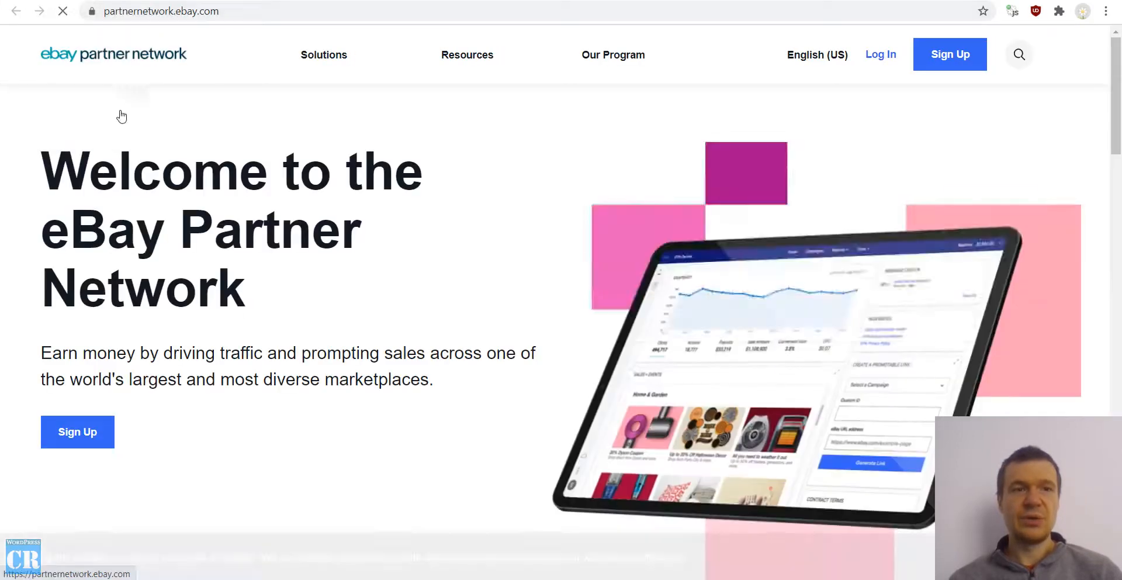
pyautogui.click(100, 1)
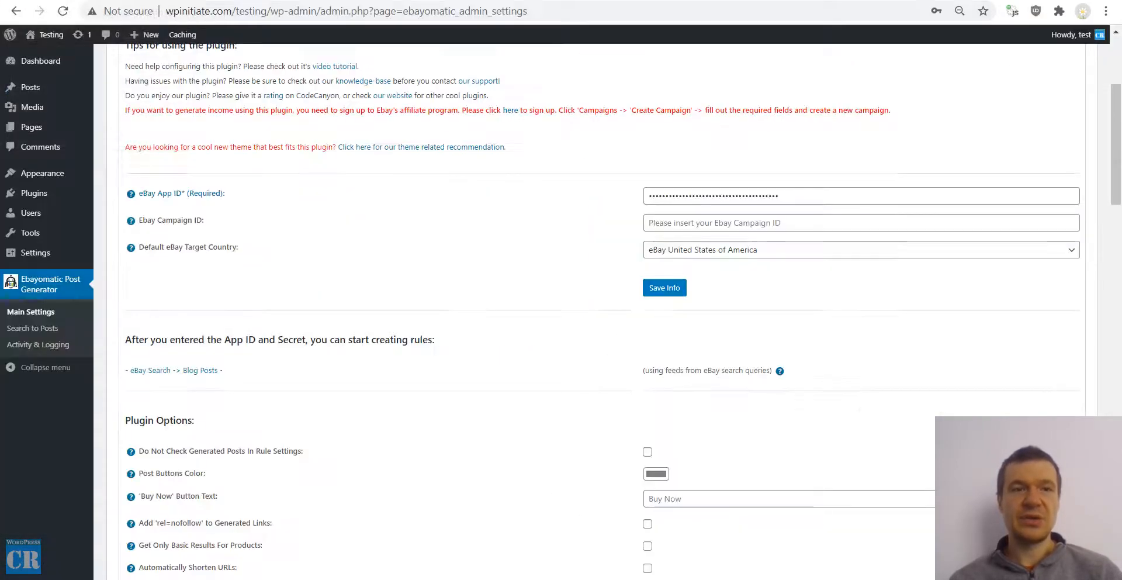
pyautogui.click(704, 227)
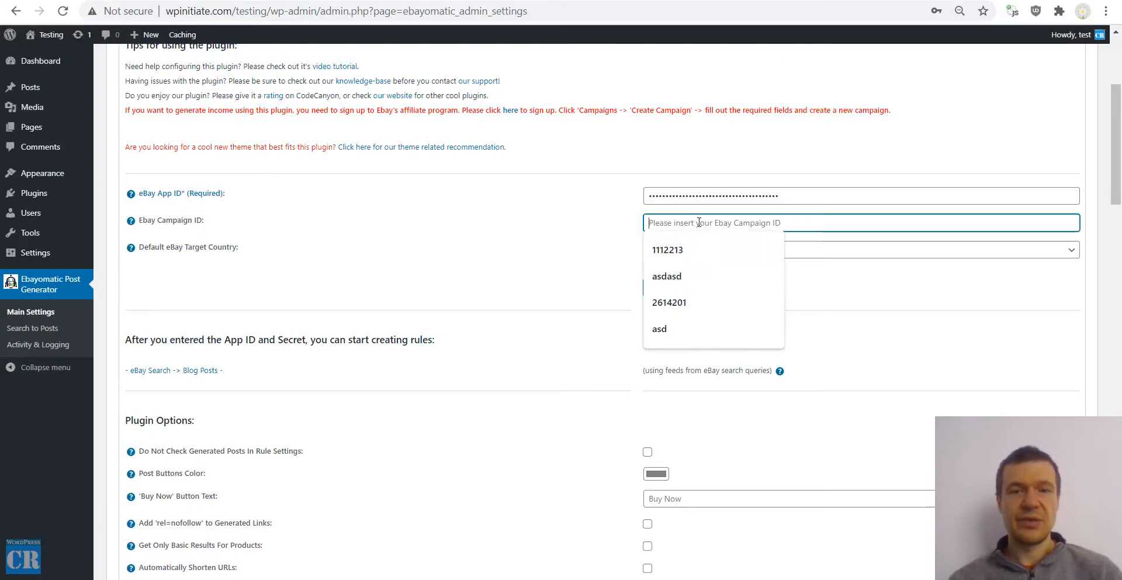
pyautogui.click(660, 302)
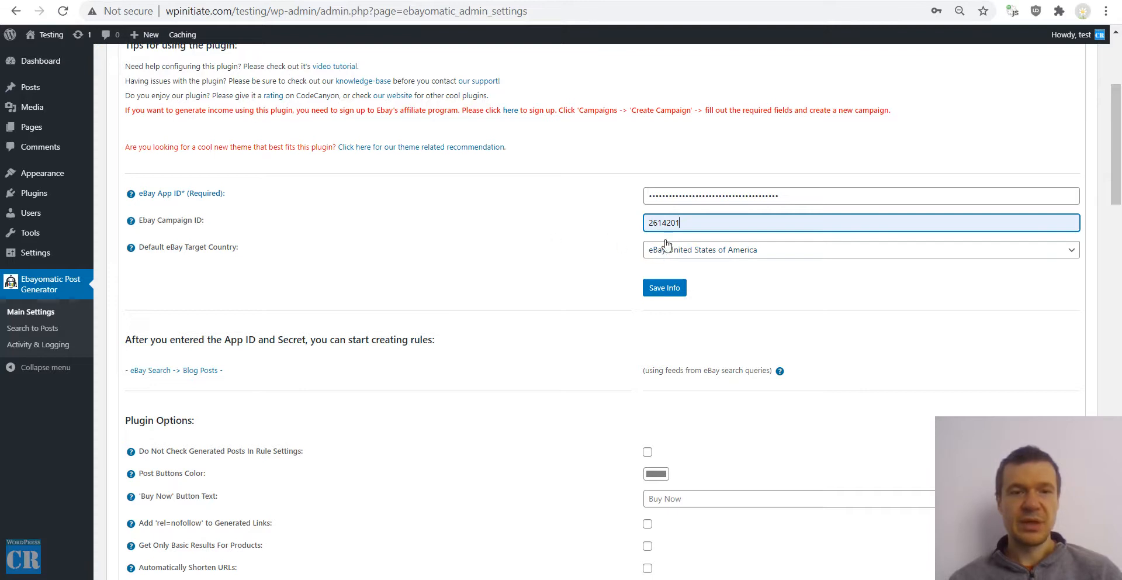
# Choose eBay United States of America as the default eBay target country and save the plugin's main settings.
pyautogui.moveTo(131, 221)
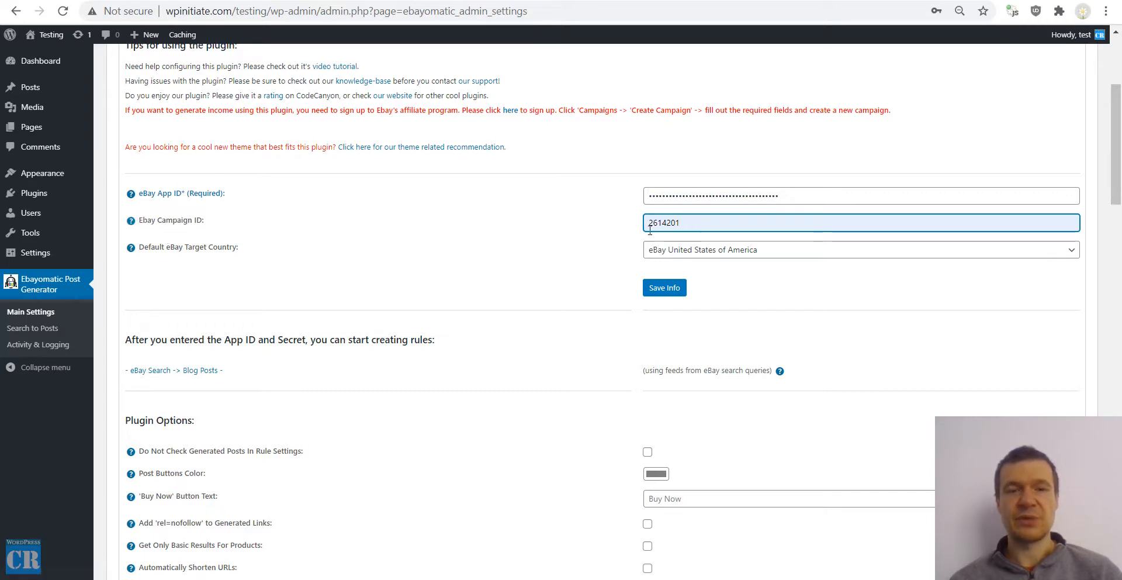
pyautogui.click(665, 253)
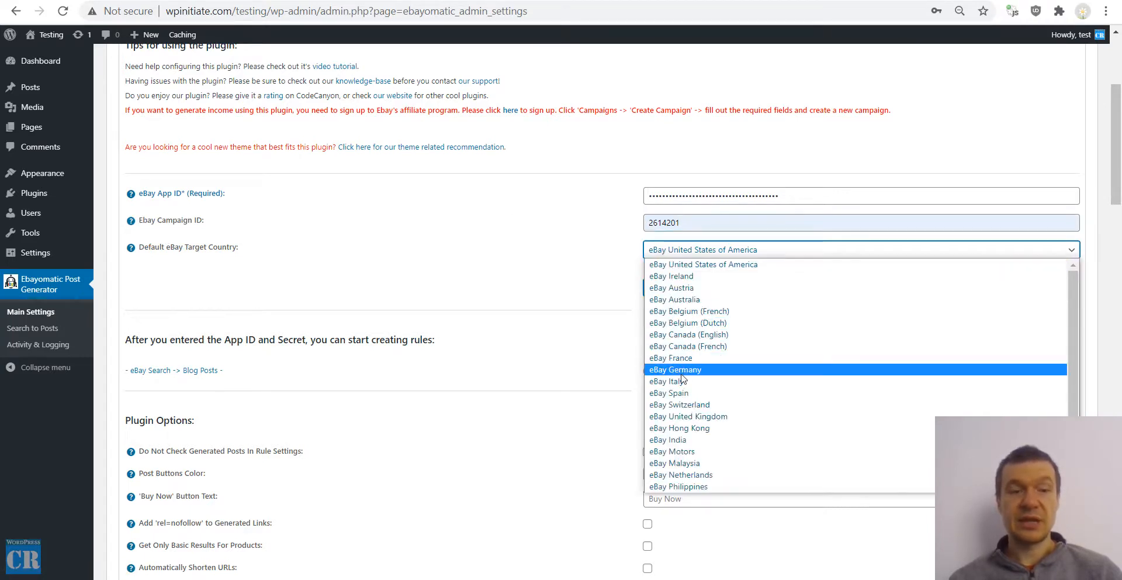
pyautogui.click(678, 264)
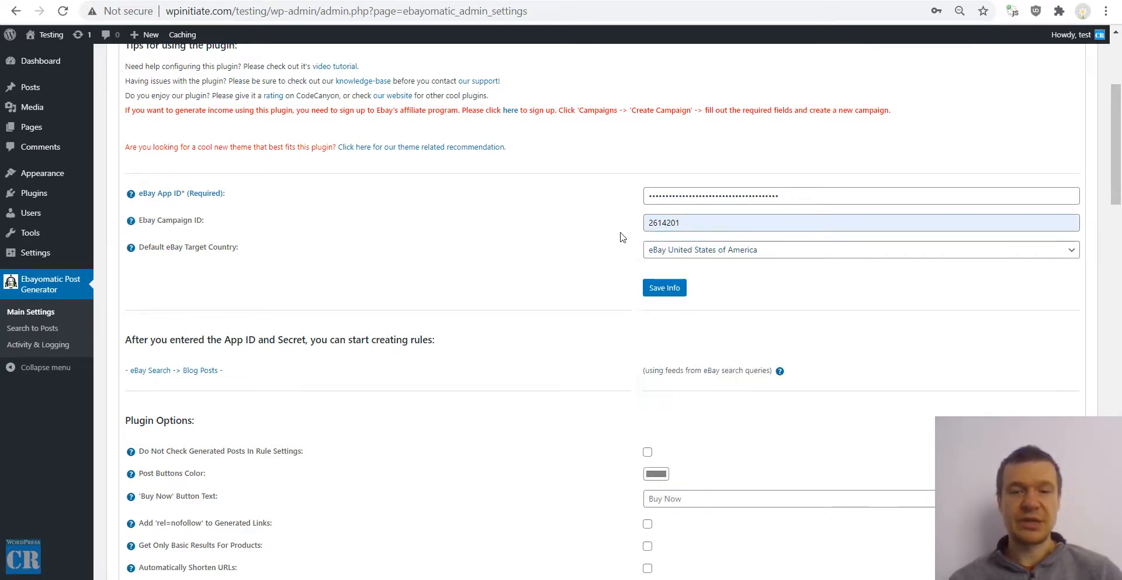
pyautogui.click(660, 289)
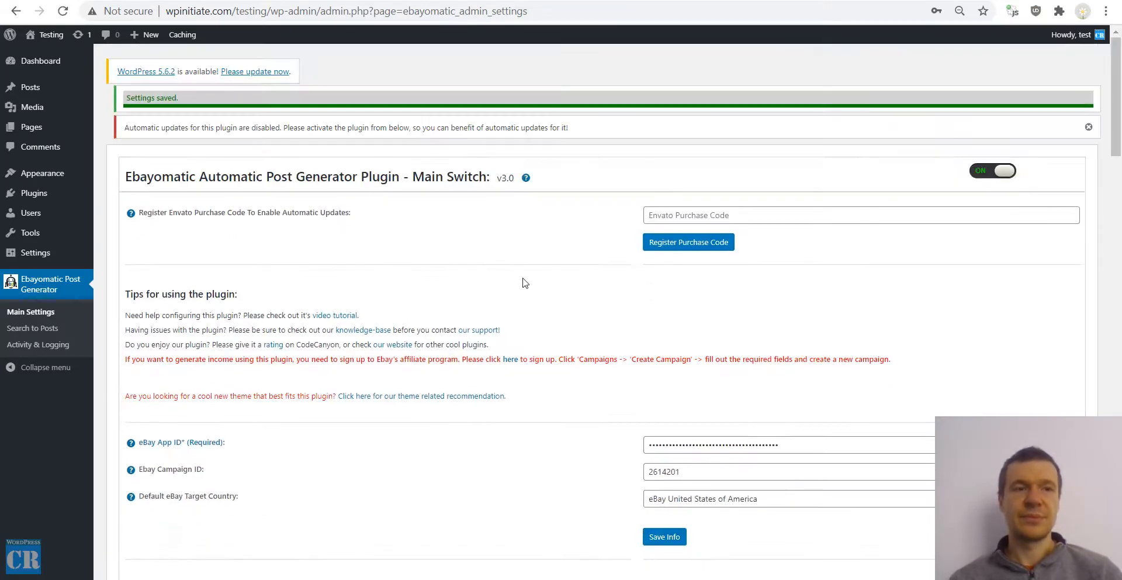
# Create a Search to Posts rule for the keyword "laptop" with a maximum of 1 post and save it.
pyautogui.click(12, 328)
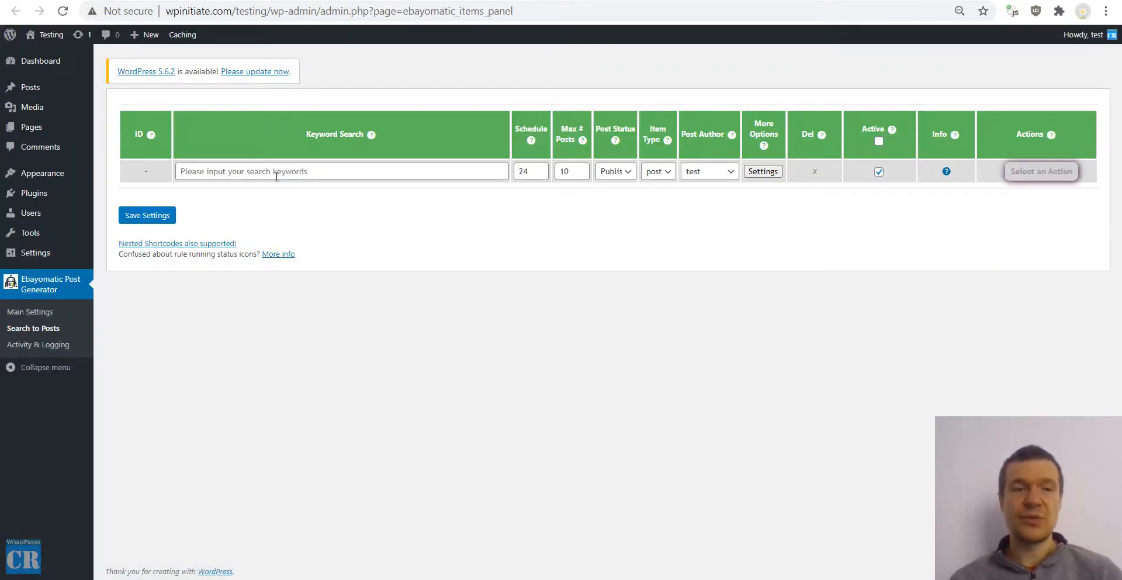
pyautogui.click(277, 172)
pyautogui.click(257, 199)
pyautogui.press('Tab')
pyautogui.press('Tab')
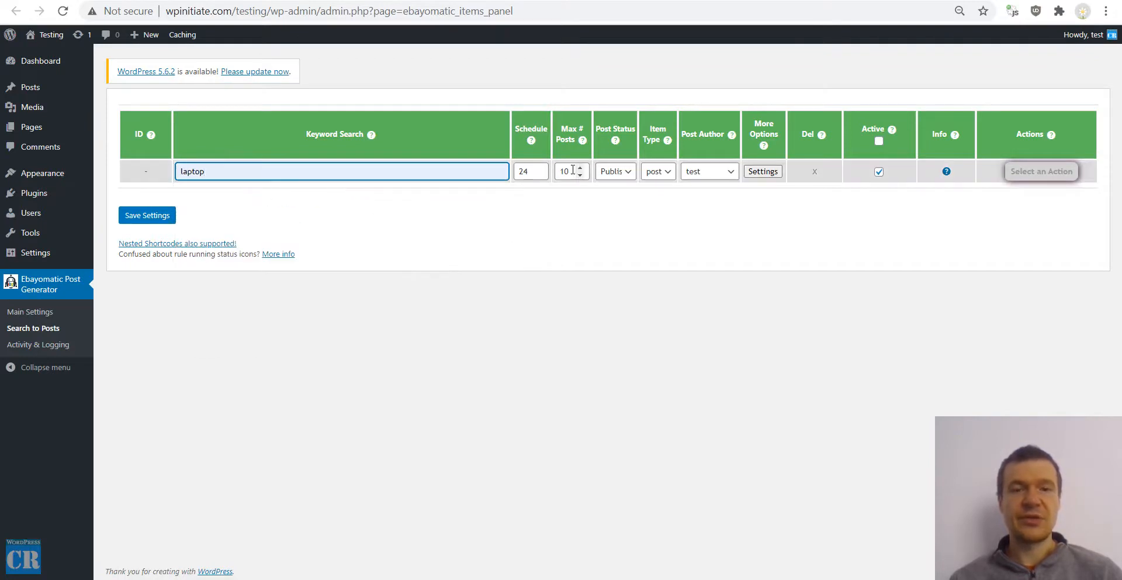
pyautogui.write('1')
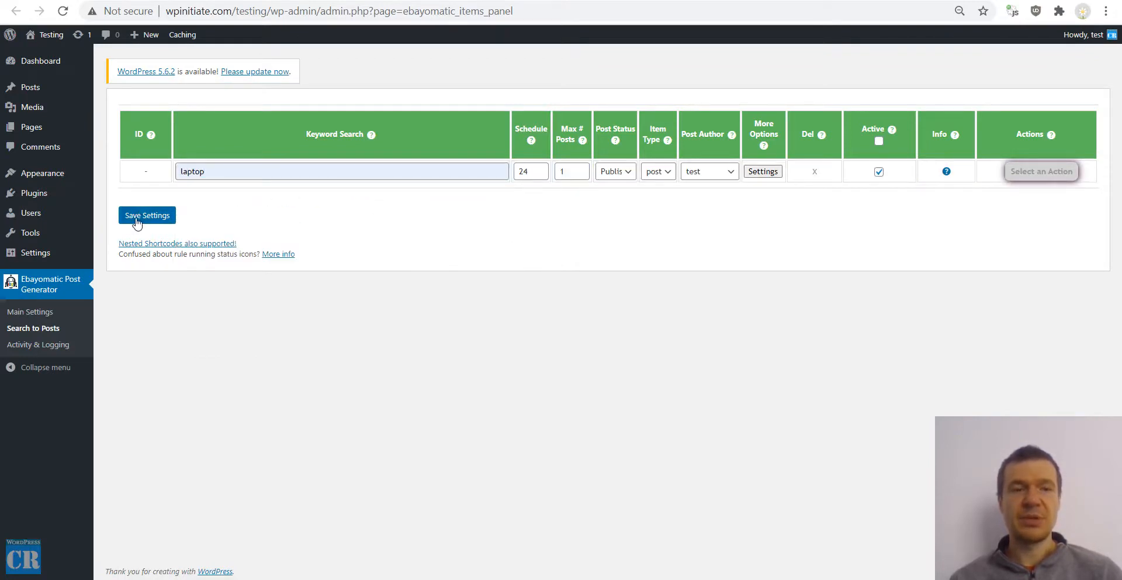
pyautogui.click(147, 215)
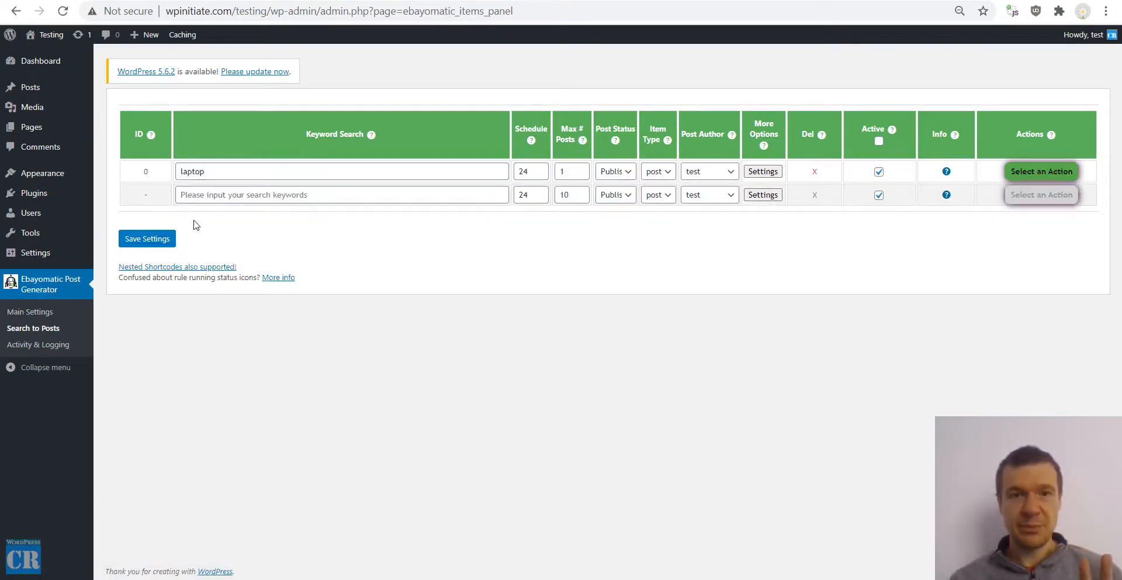
# Run the saved "laptop" rule immediately to import a product post.
pyautogui.click(1041, 171)
pyautogui.click(1025, 195)
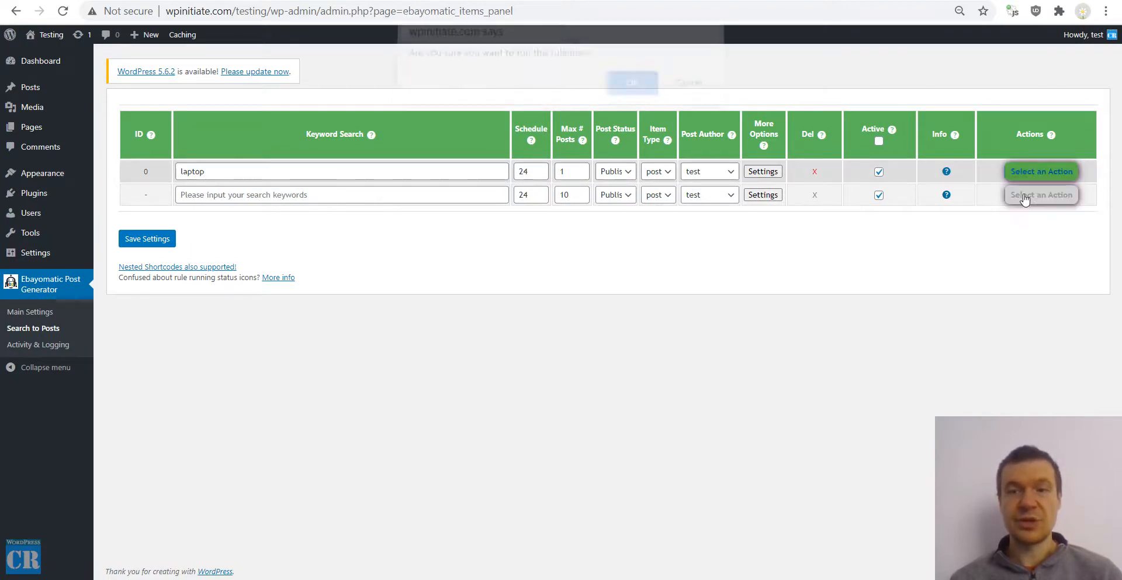
pyautogui.press('Return')
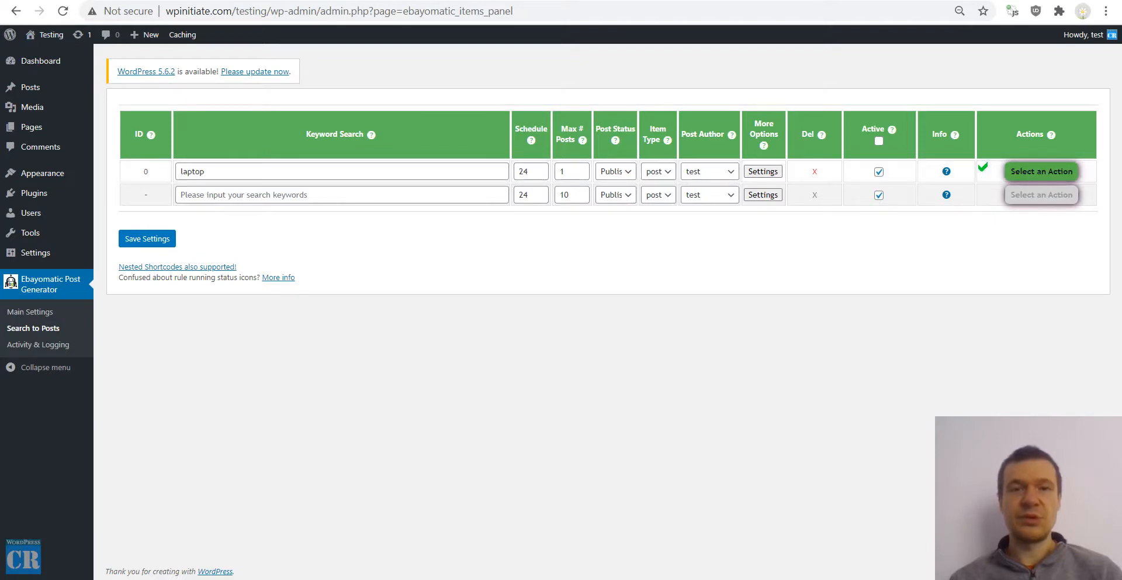
# Examine the generated laptop post's images, price and item specifics on the public site, and return to the plugin's main settings.
pyautogui.click(246, 1)
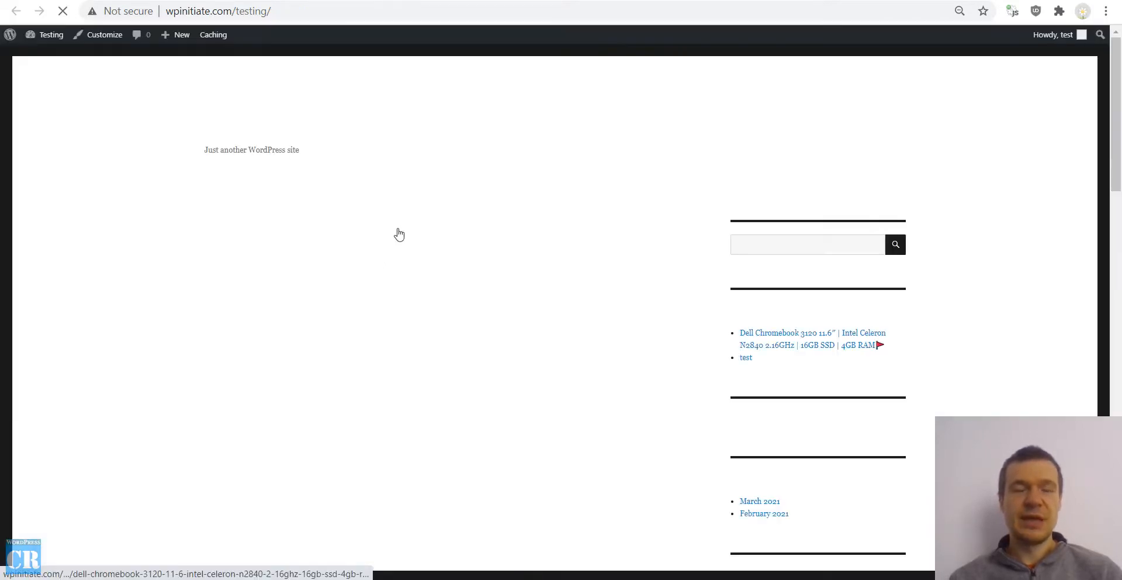
pyautogui.scroll(-5, 368, 250)
pyautogui.scroll(-12, 367, 249)
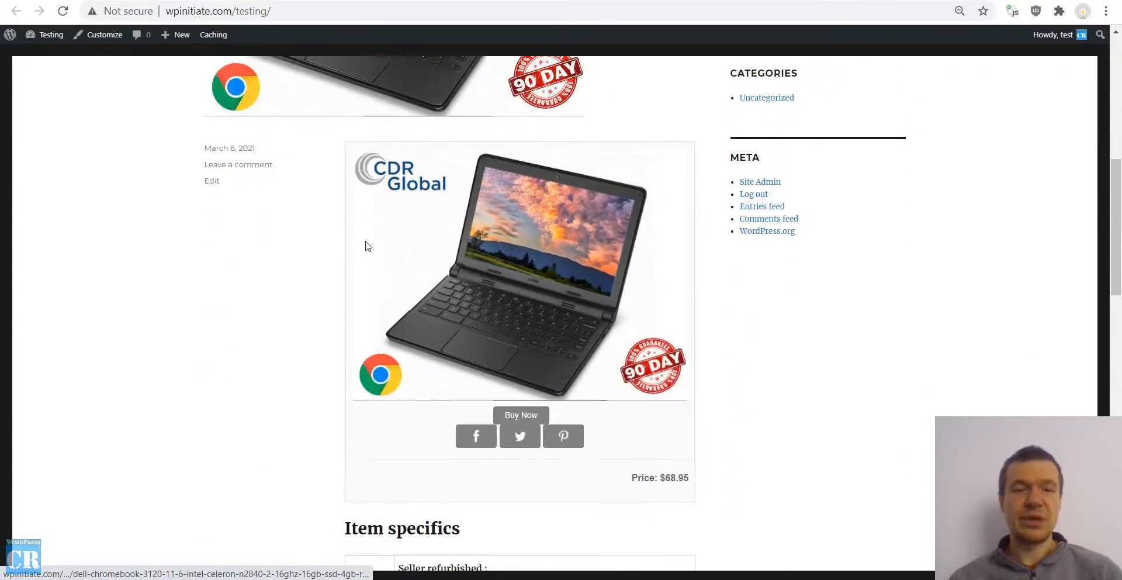
pyautogui.scroll(-8, 365, 241)
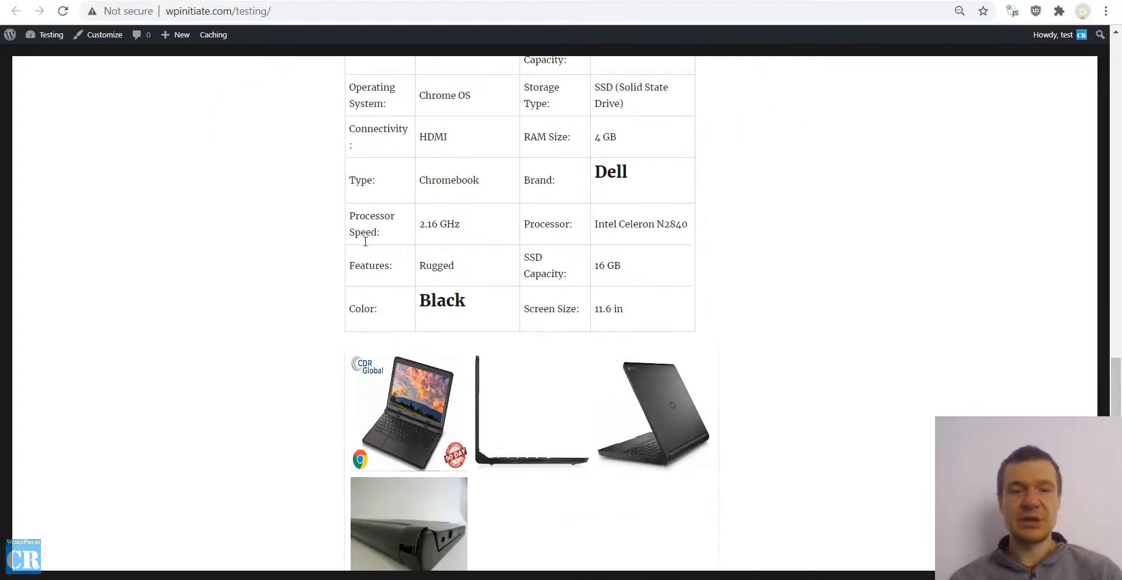
pyautogui.scroll(12, 366, 244)
pyautogui.scroll(4, 367, 245)
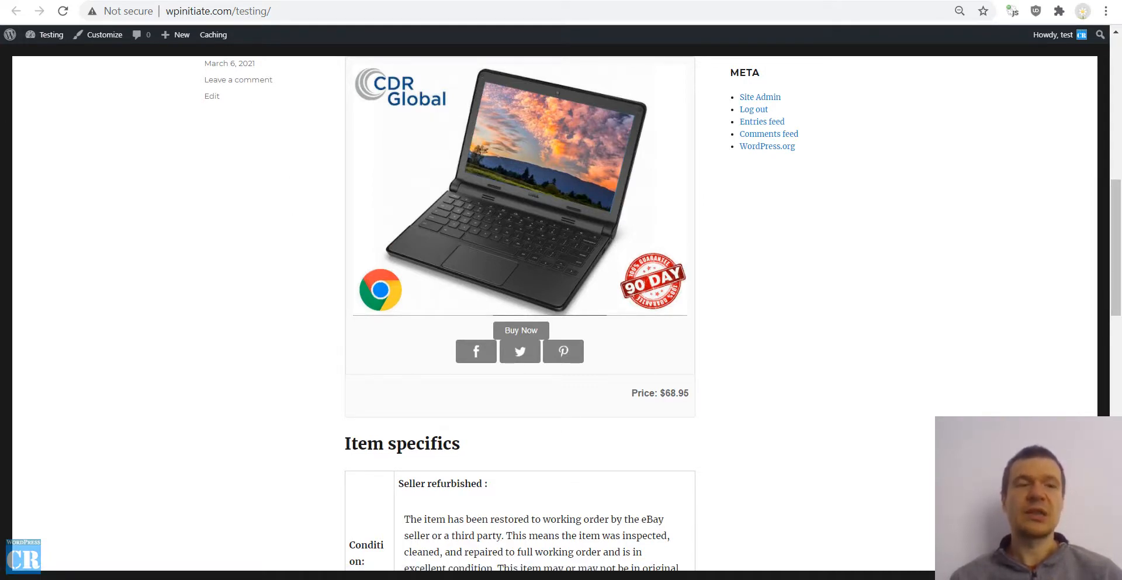
pyautogui.click(76, 1)
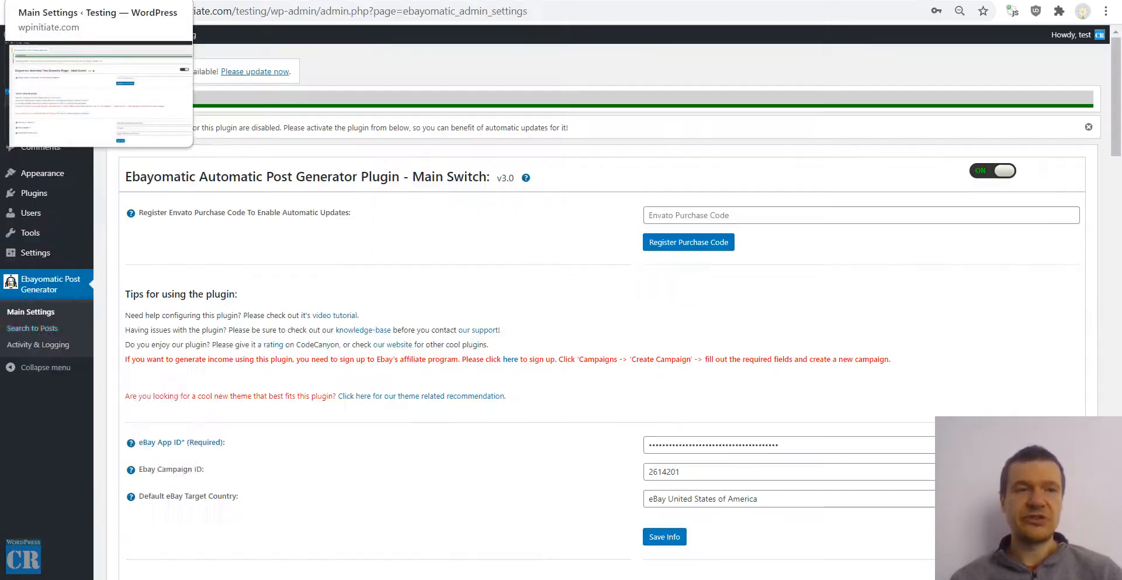